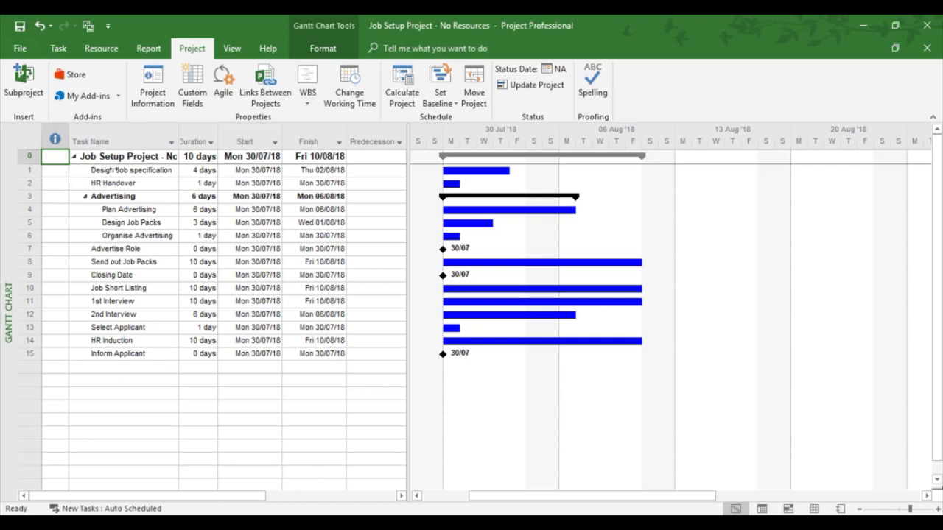
Make task 1, Design Job specification, the predecessor of HR Handover with a Finish-to-Start (FS) link.
left_click(108, 185)
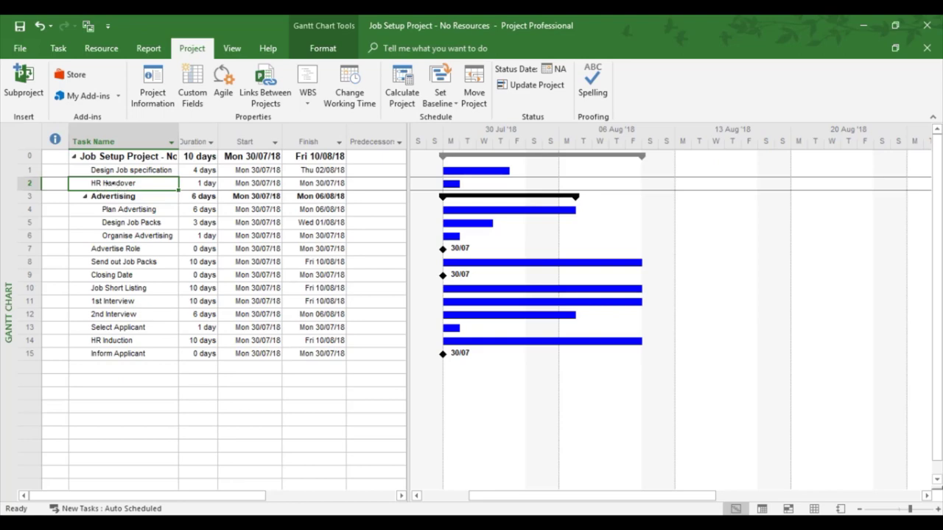
double_click(120, 184)
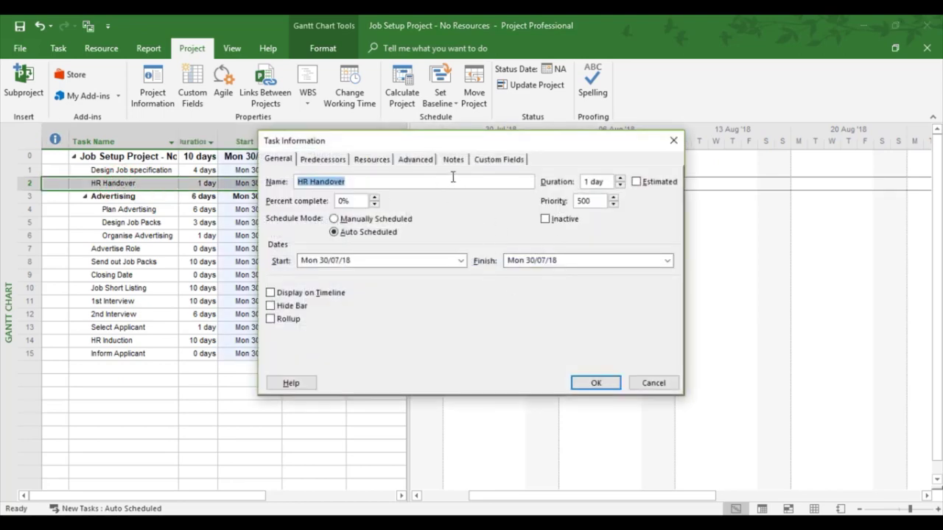
left_click(333, 164)
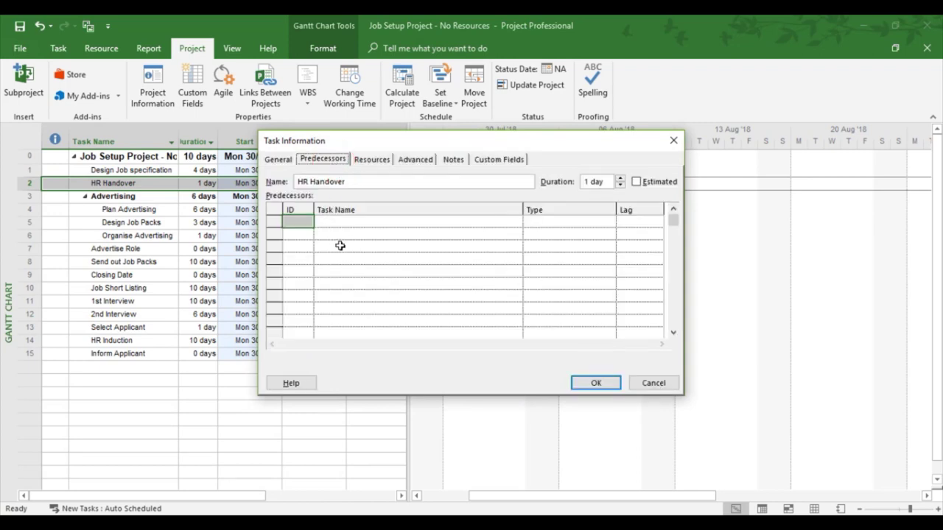
left_click(300, 223)
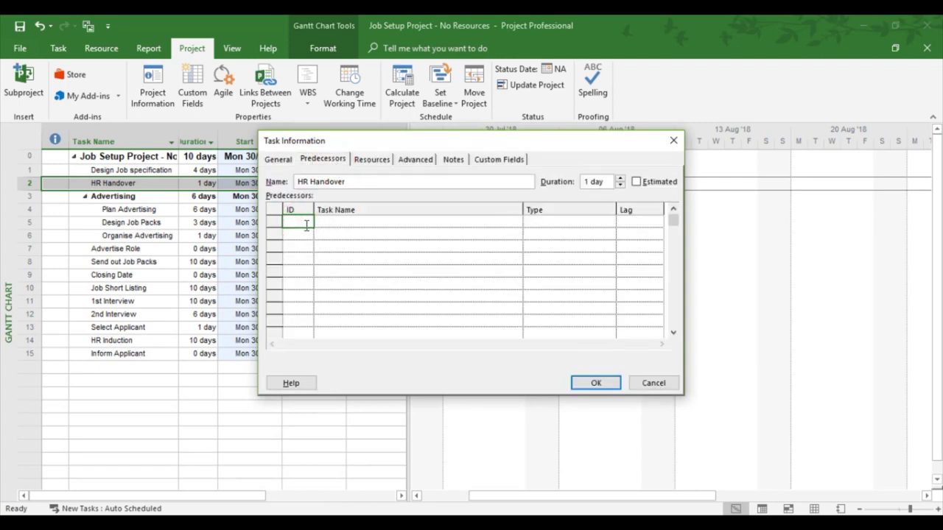
type("1")
left_click(367, 226)
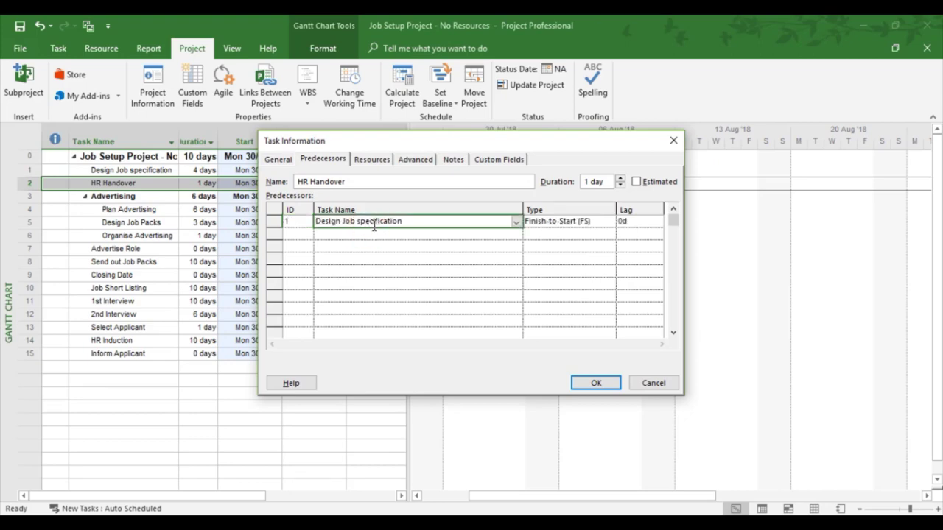
left_click(581, 225)
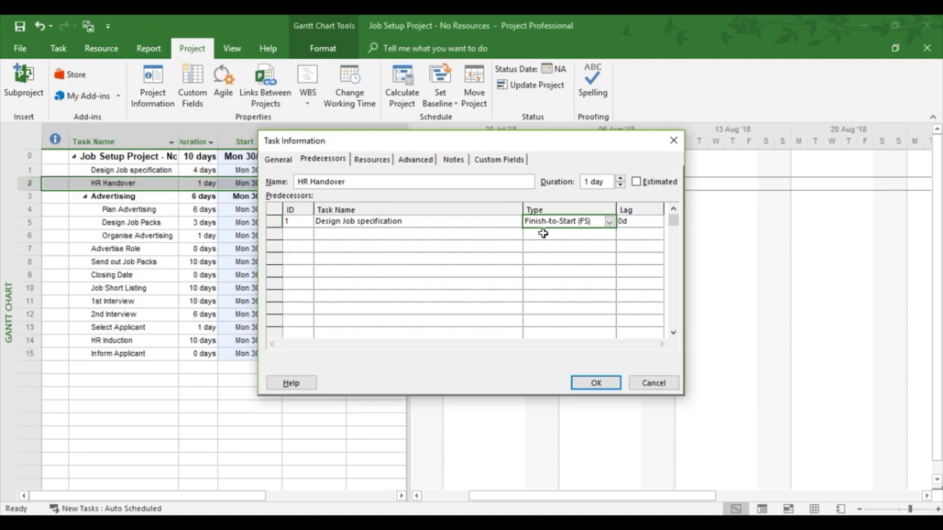
left_click(610, 224)
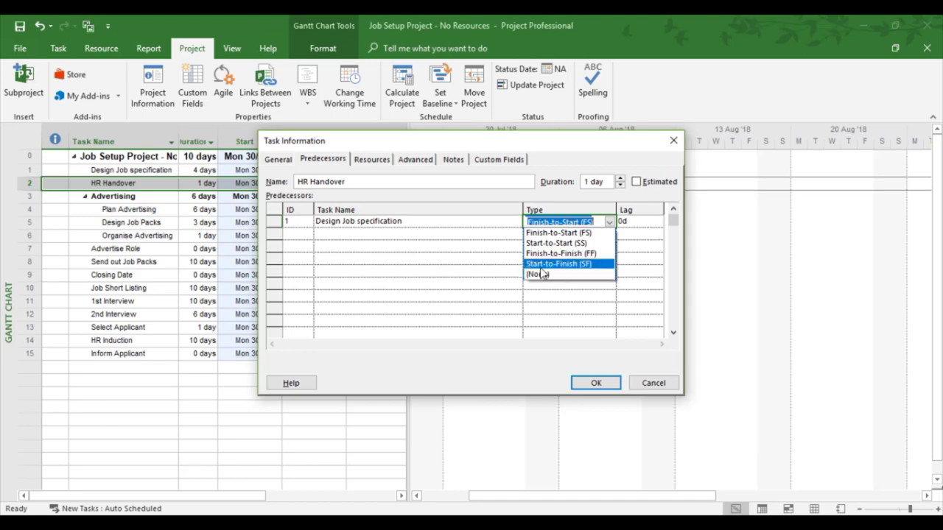
left_click(543, 236)
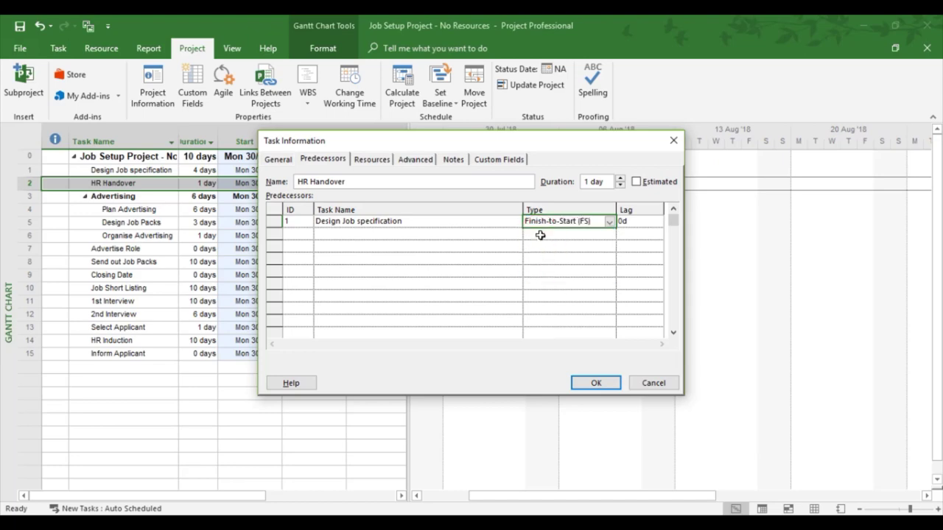
left_click_drag(451, 144, 458, 225)
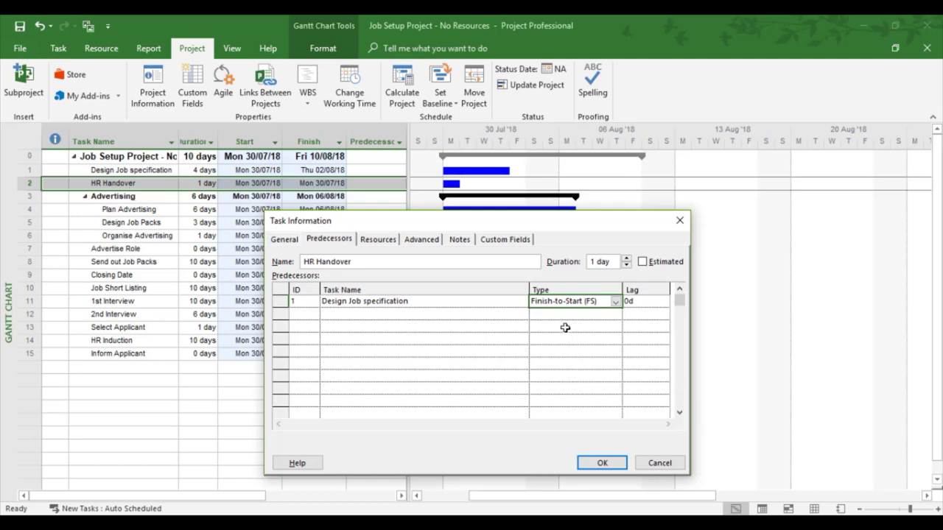
left_click(602, 463)
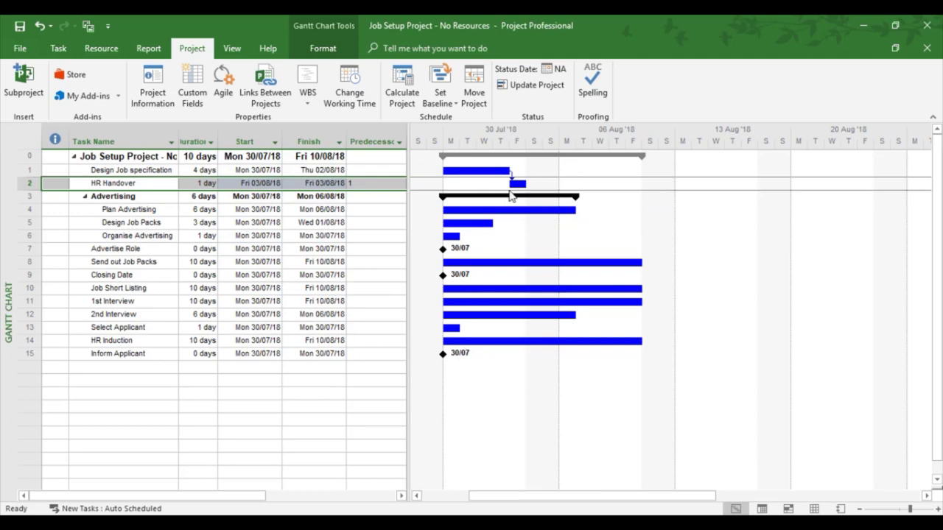
Change HR Handover's link to its predecessor Design Job specification to Start-to-Start (SS).
double_click(129, 185)
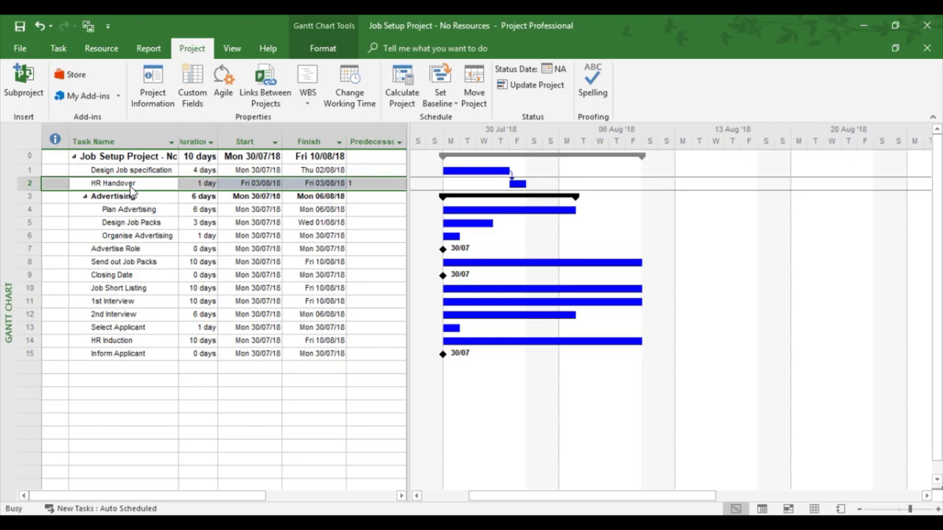
left_click(584, 222)
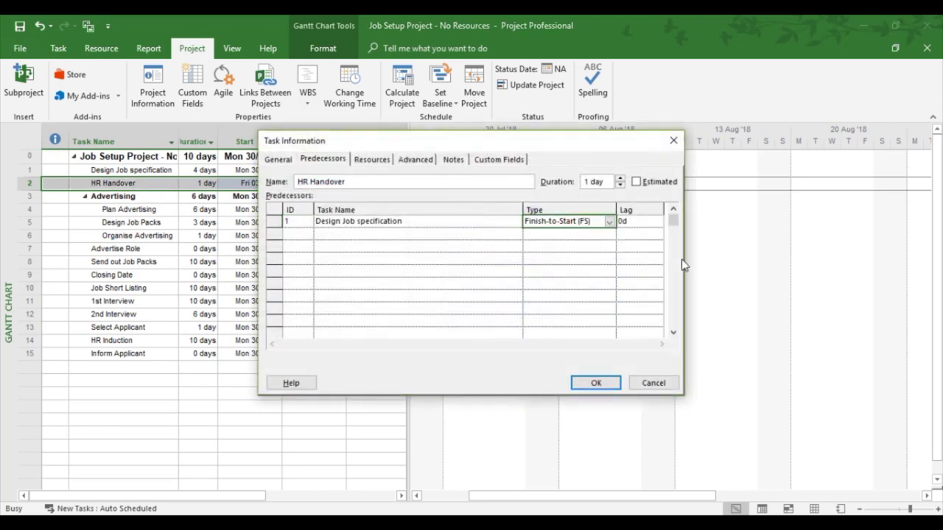
left_click(610, 222)
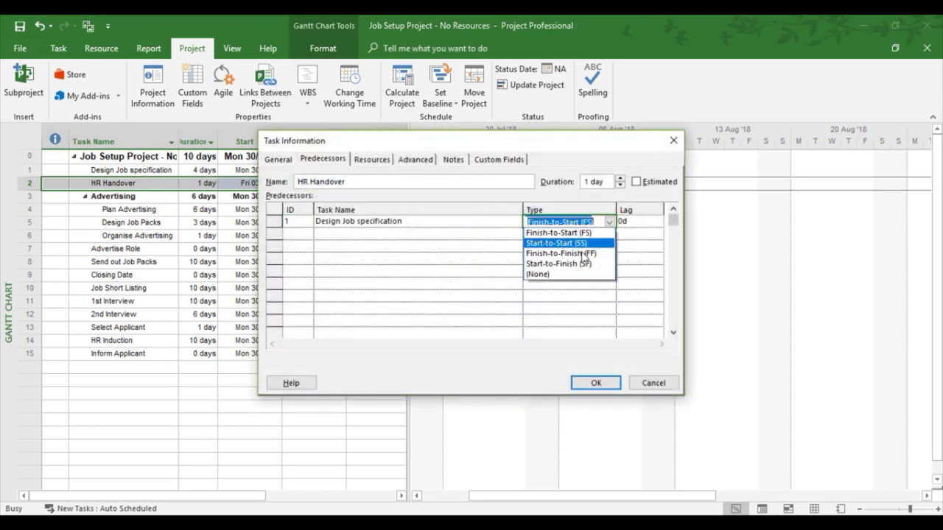
left_click(564, 245)
left_click(595, 383)
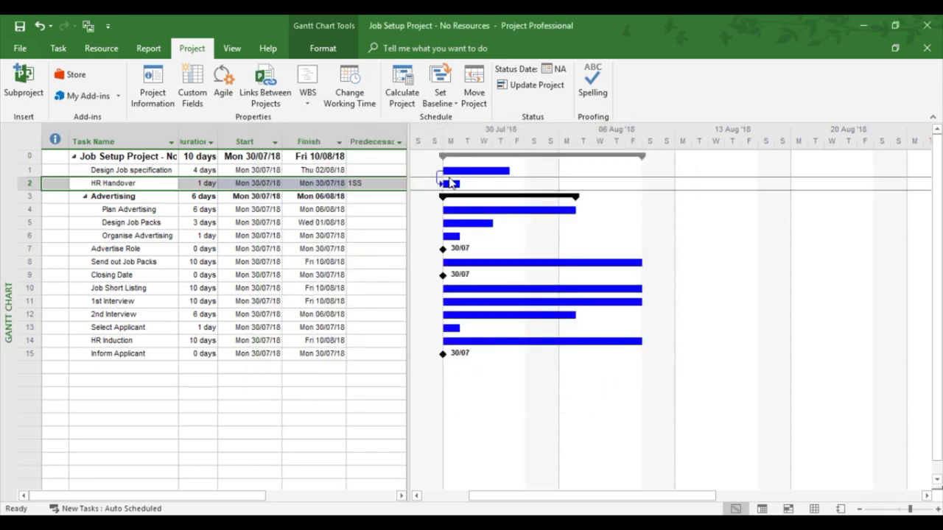
left_click(381, 198)
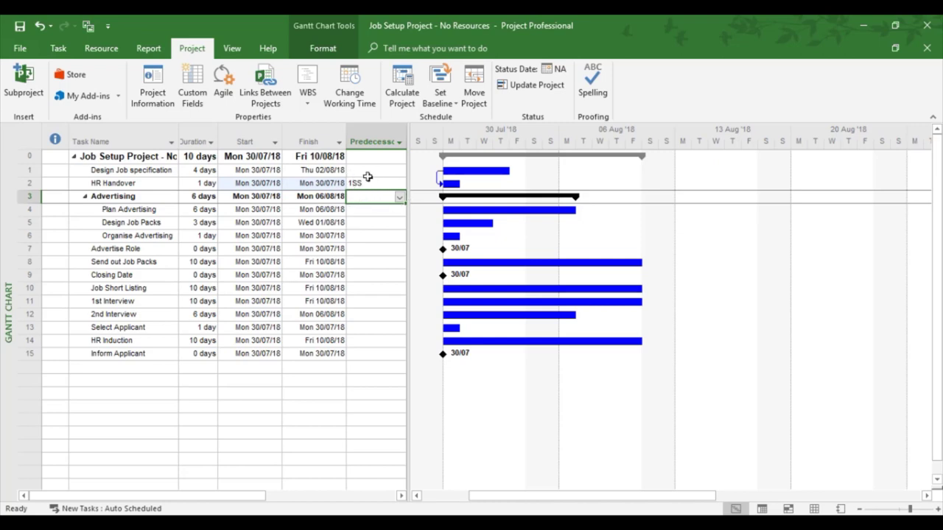
Set the dependency type between Design Job specification and HR Handover to Finish-to-Finish (FF).
double_click(118, 184)
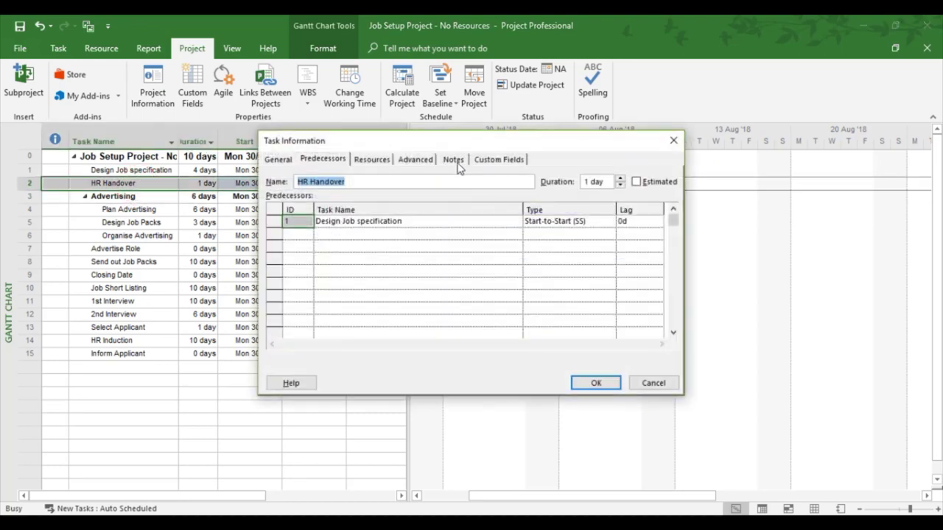
left_click(556, 221)
left_click(608, 222)
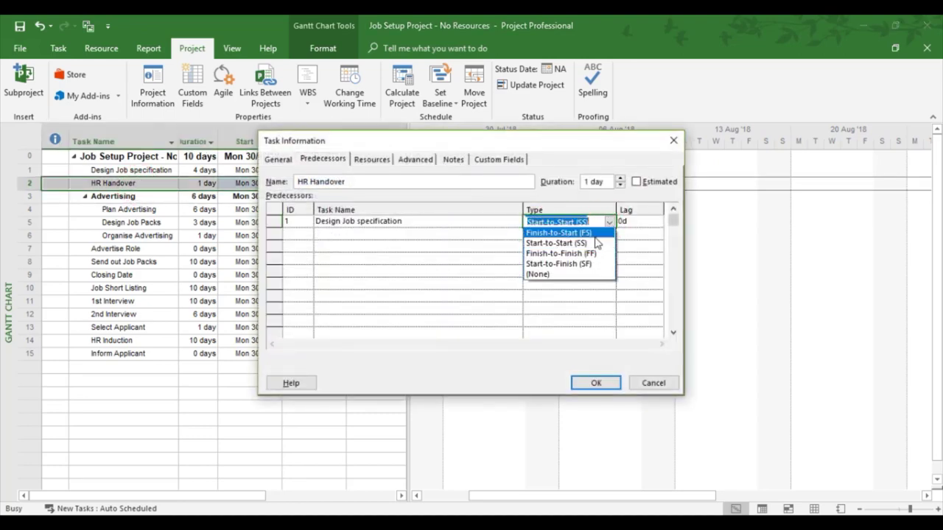
left_click(559, 254)
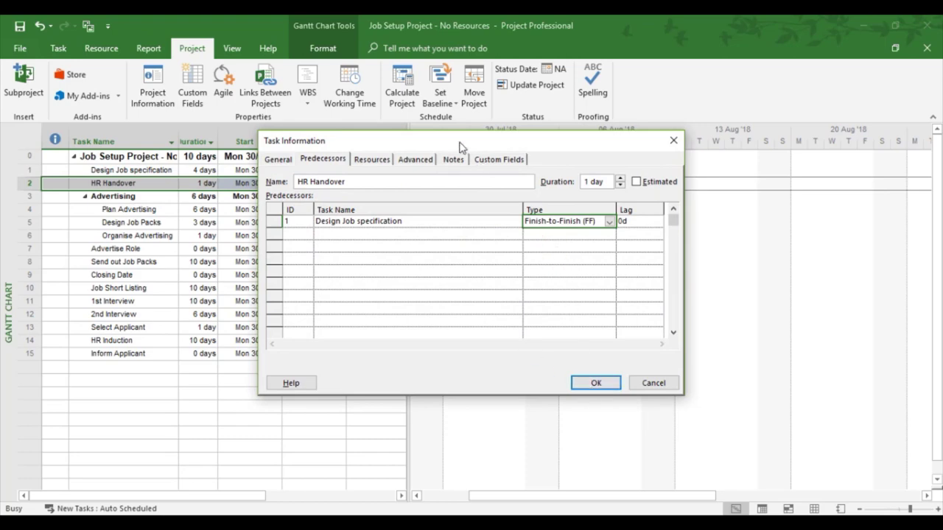
left_click_drag(463, 143, 647, 163)
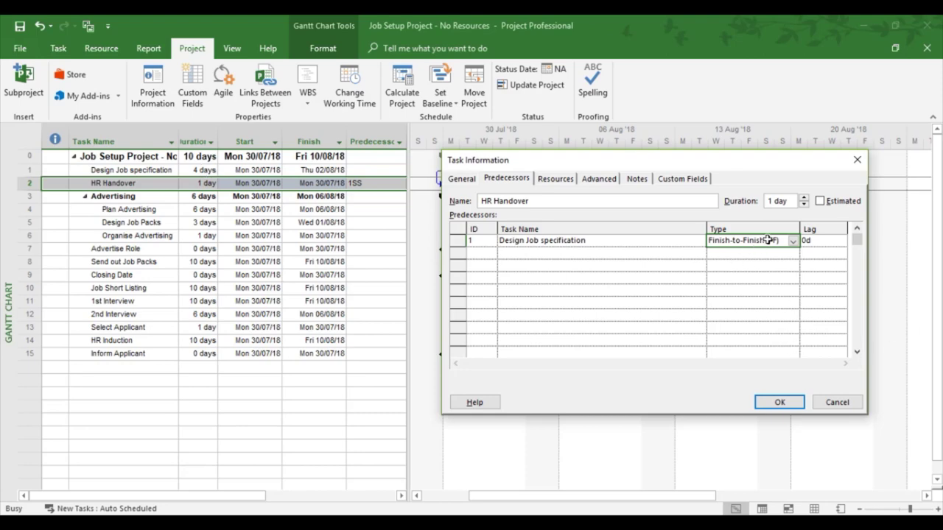
left_click(779, 401)
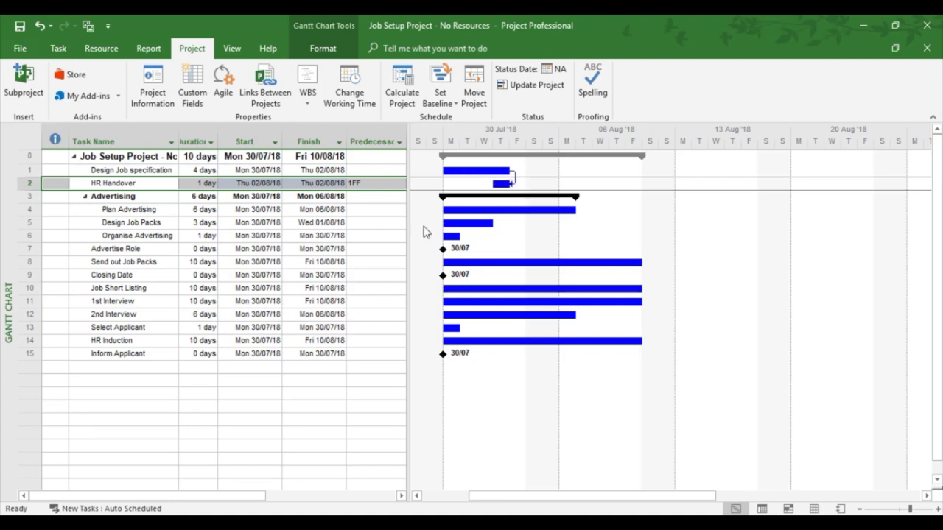
Set HR Handover's predecessor link to Start-to-Finish (SF), allowing the task to start before the project start date.
double_click(142, 184)
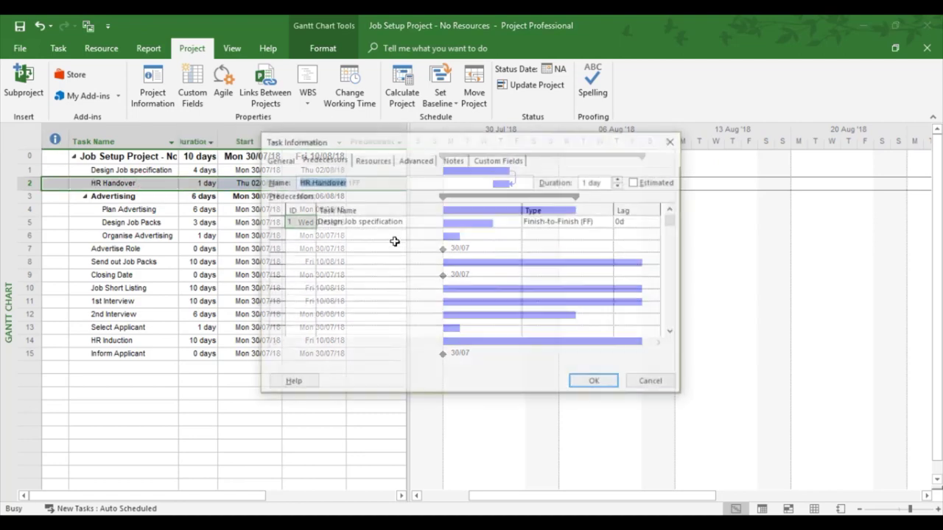
left_click(576, 213)
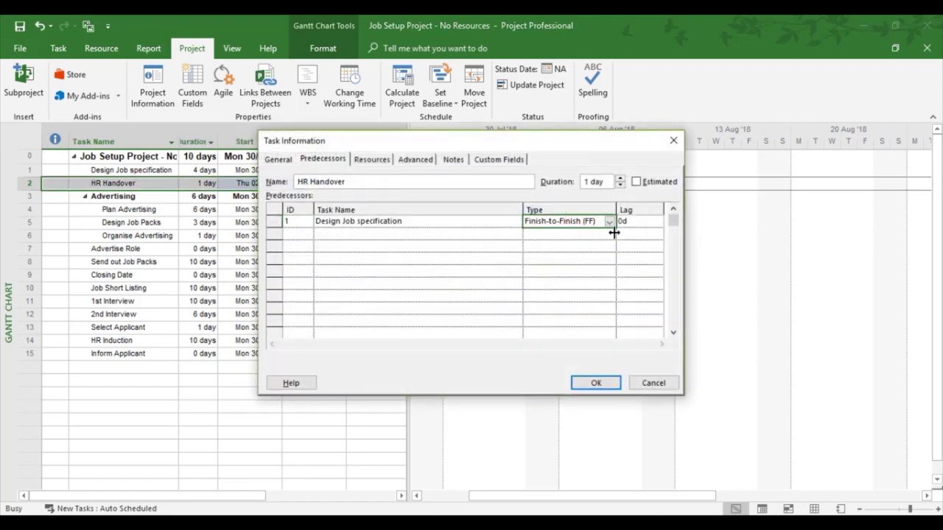
left_click(610, 222)
left_click(551, 261)
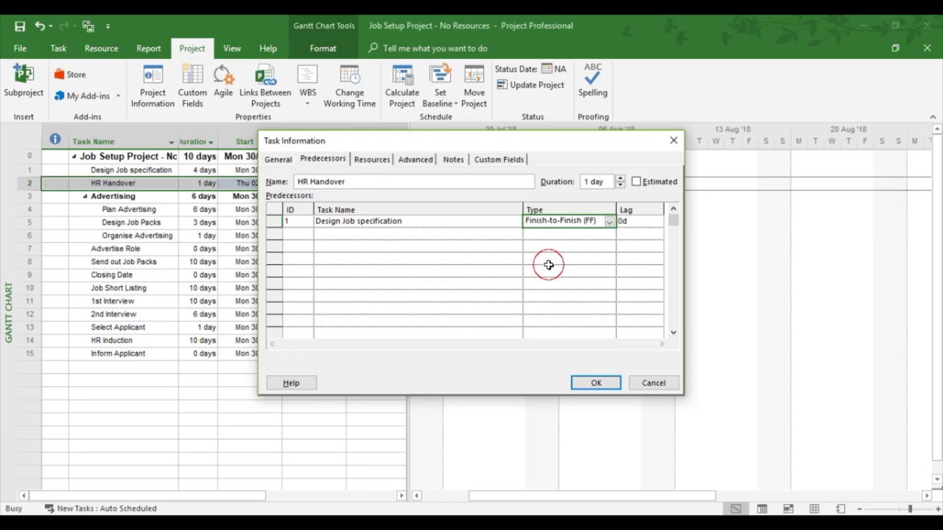
left_click(602, 385)
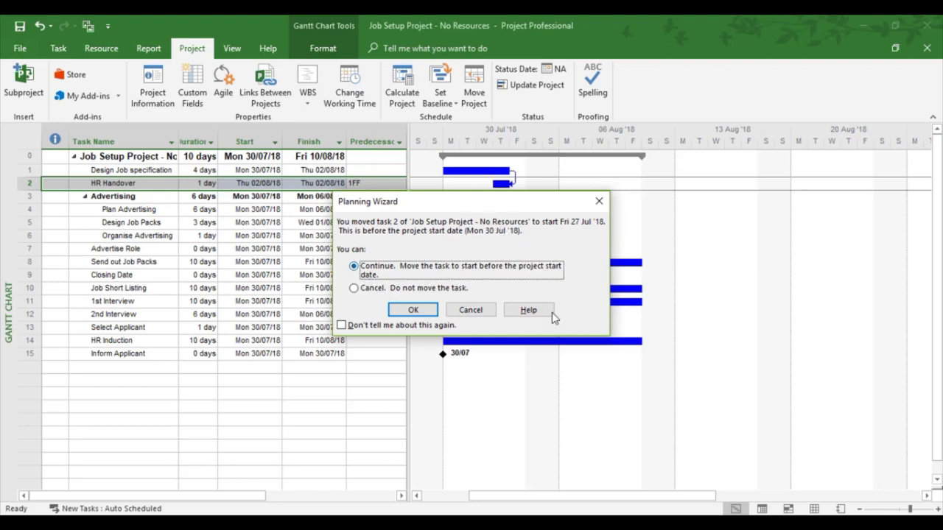
left_click(412, 311)
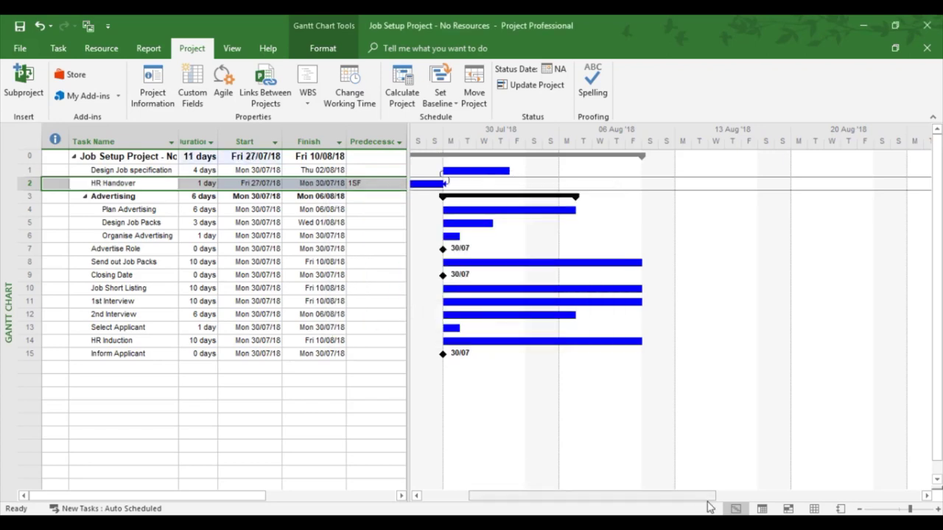
left_click(417, 497)
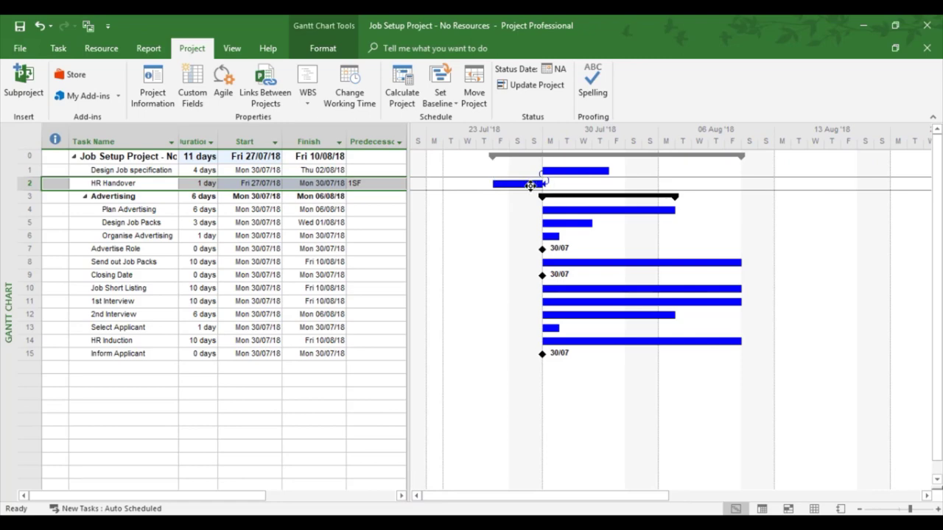
mouse_move(533, 185)
left_click(55, 171)
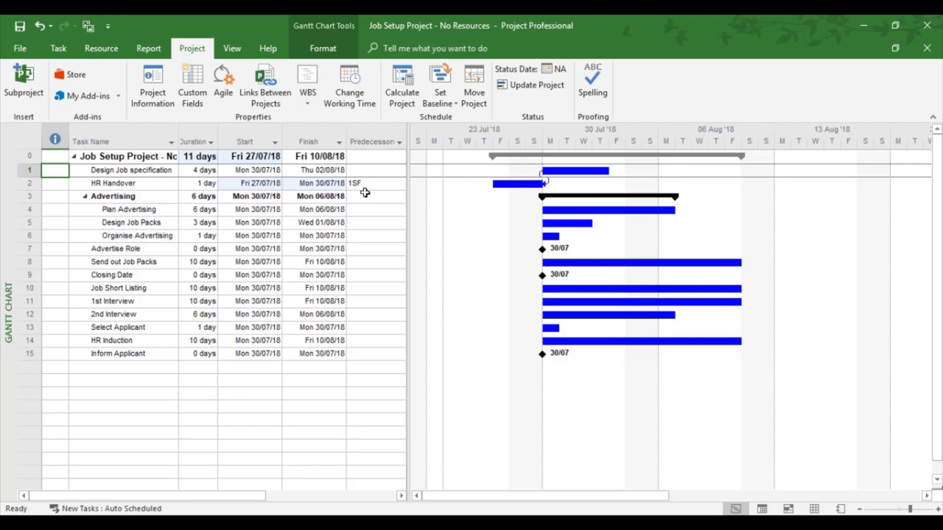
Remove the predecessor link from HR Handover by setting its dependency type to (None).
double_click(111, 184)
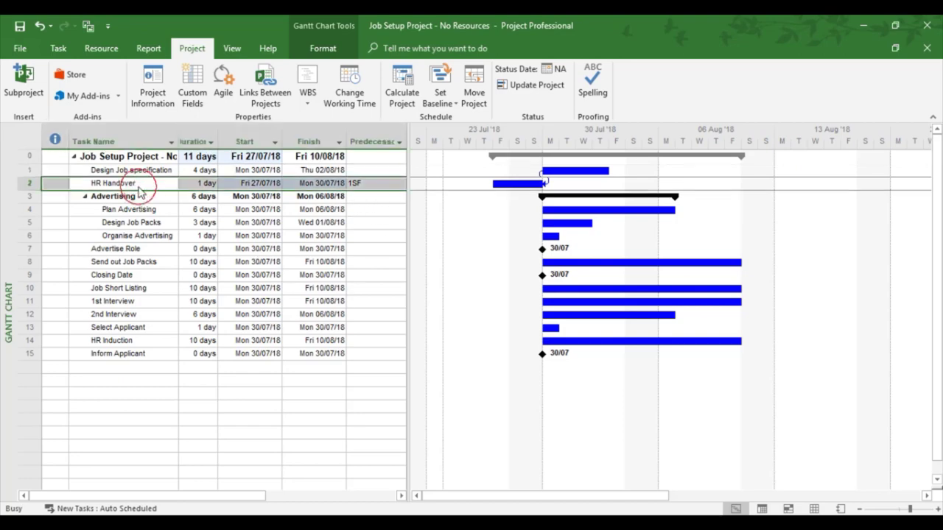
left_click(554, 225)
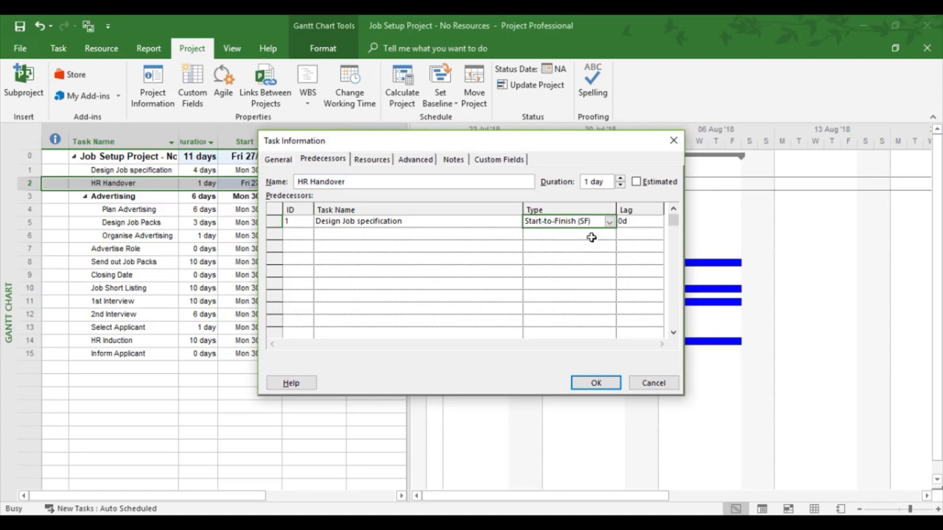
left_click(609, 223)
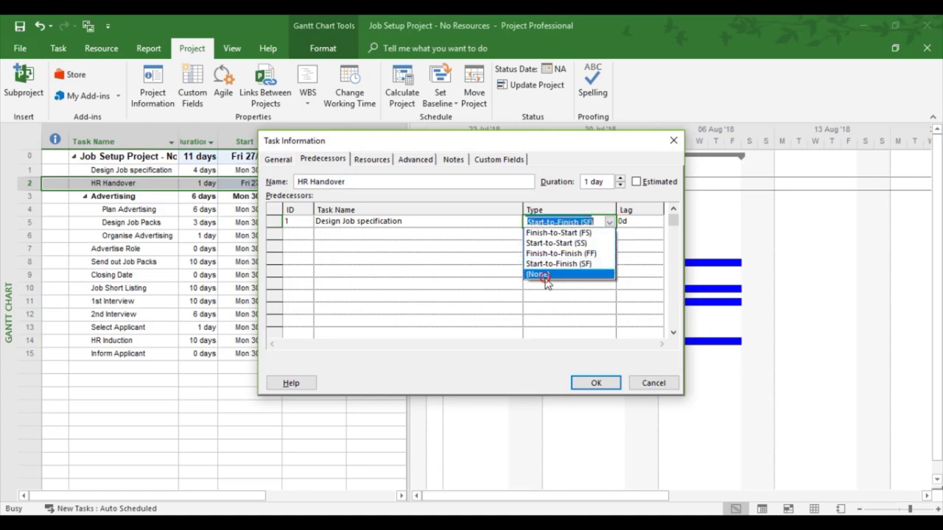
left_click(542, 274)
left_click(595, 384)
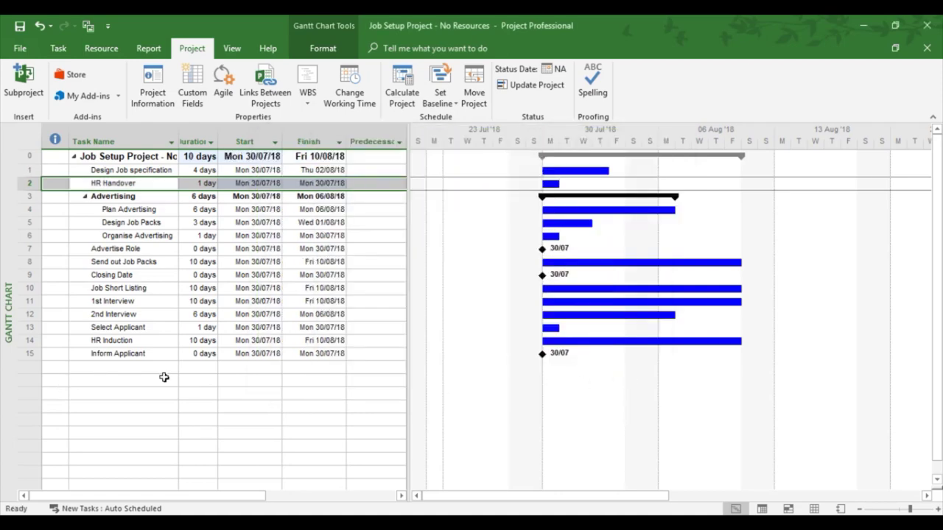
left_click(164, 380)
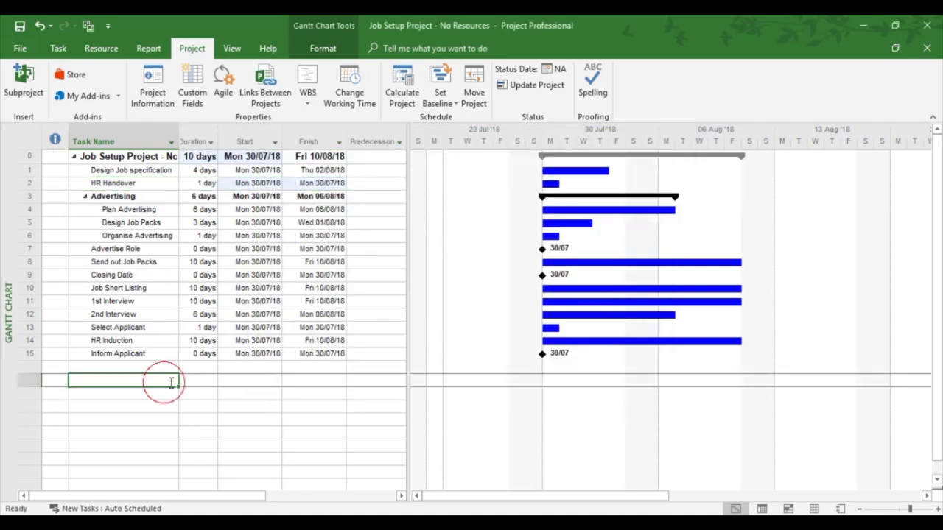
Link all tasks in the project one after another in list order.
left_click(23, 137)
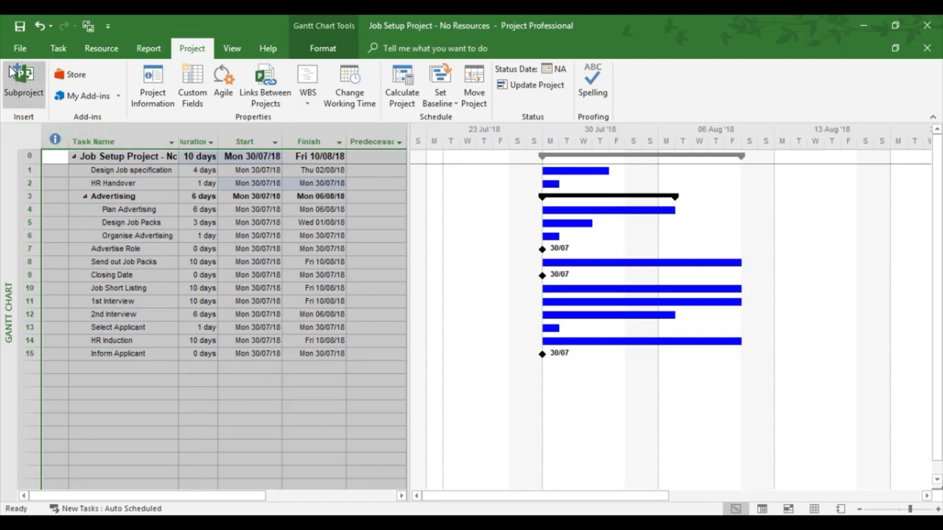
left_click(51, 49)
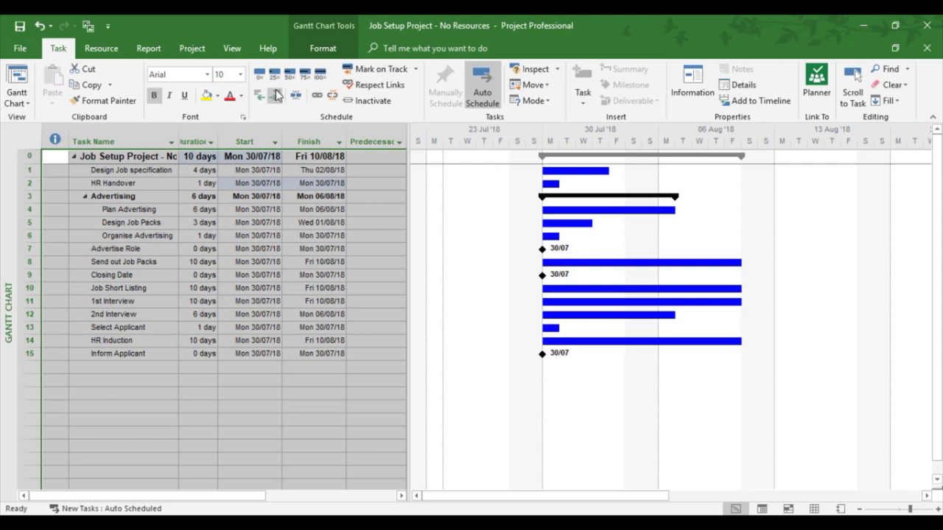
left_click(322, 99)
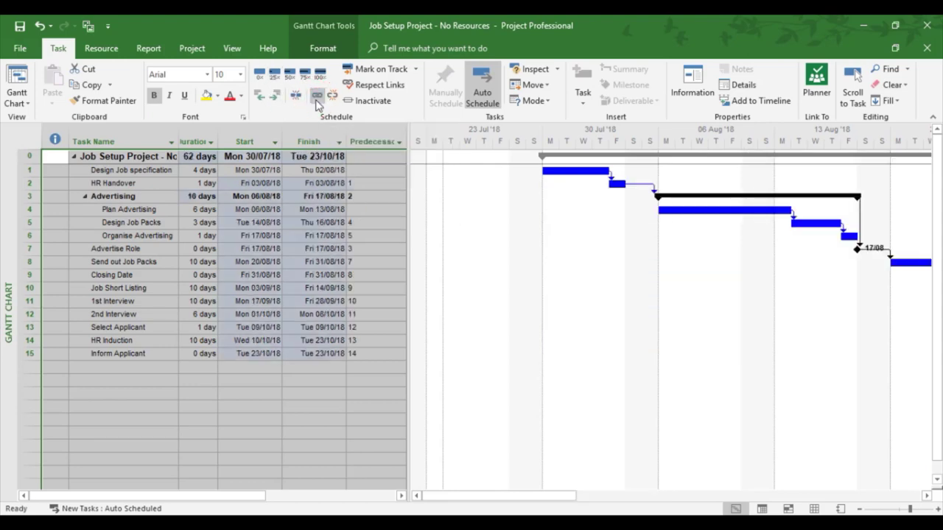
left_click(176, 406)
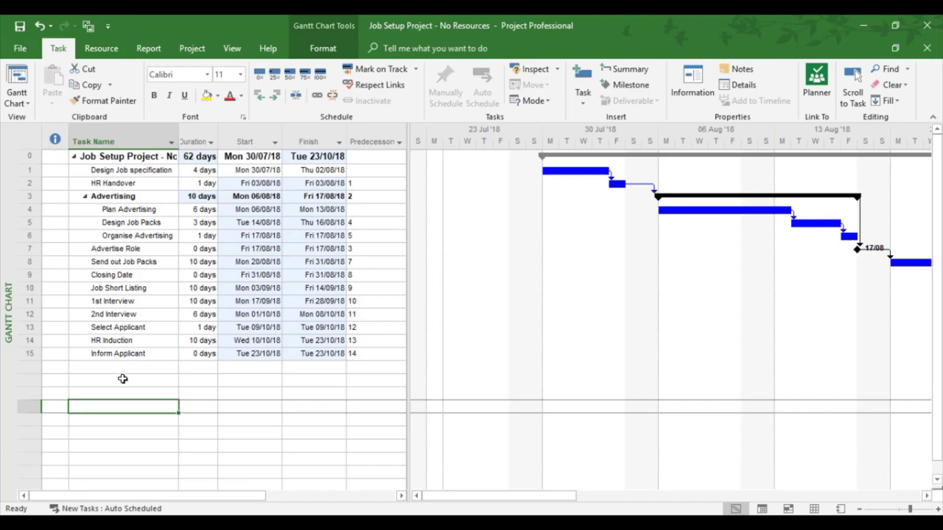
left_click(368, 140)
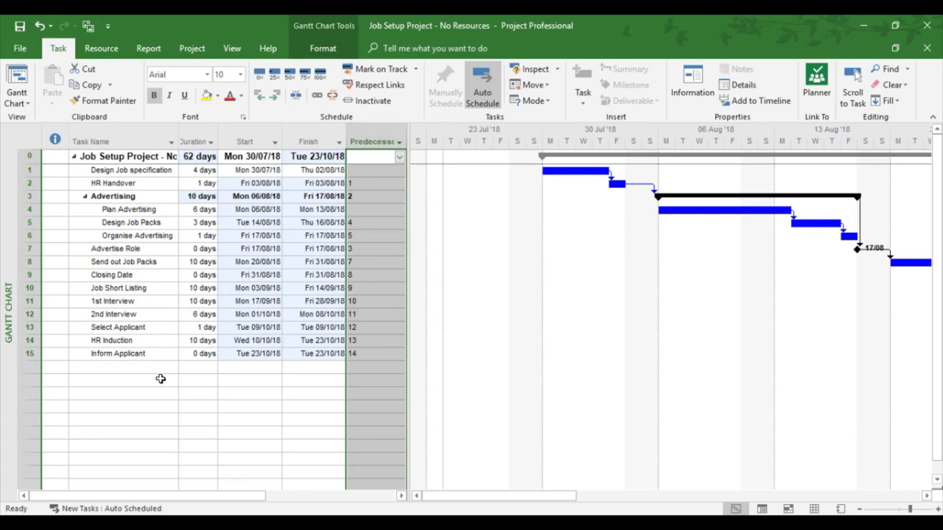
left_click(131, 379)
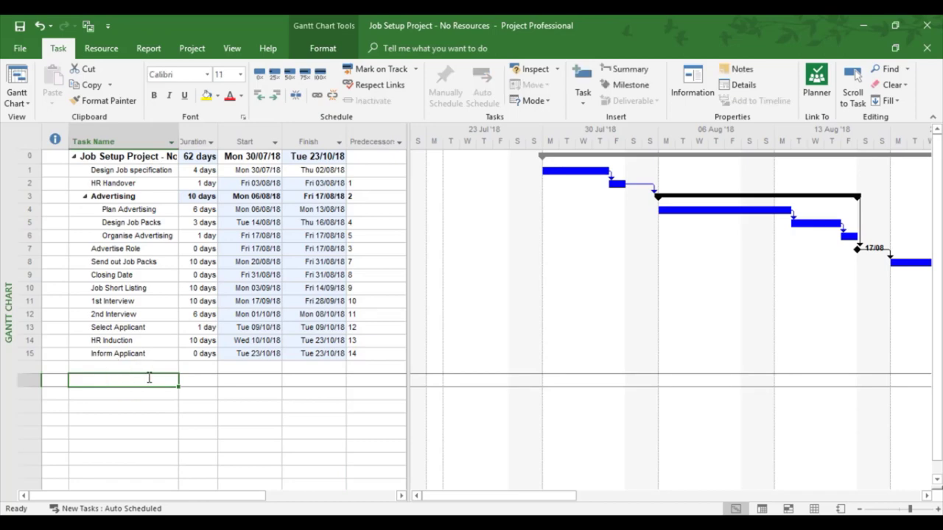
Select all tasks in the project table.
left_click(29, 142)
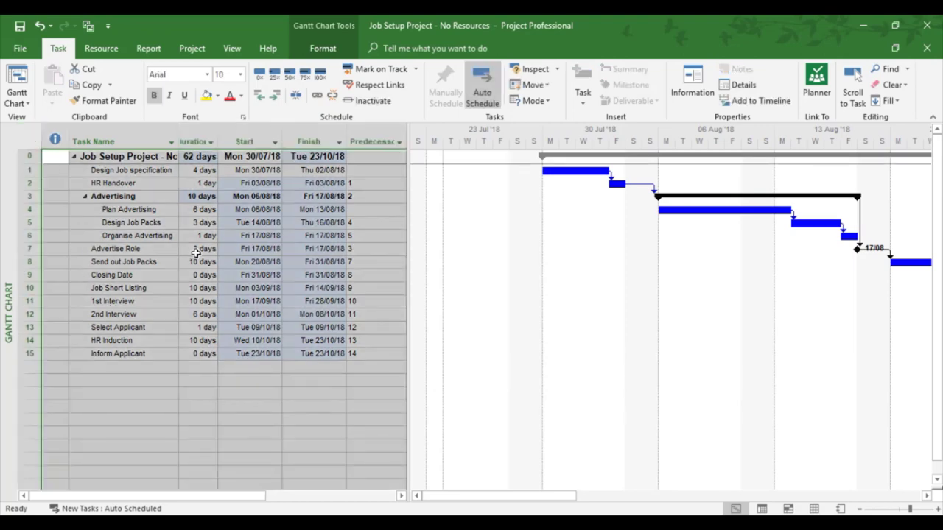